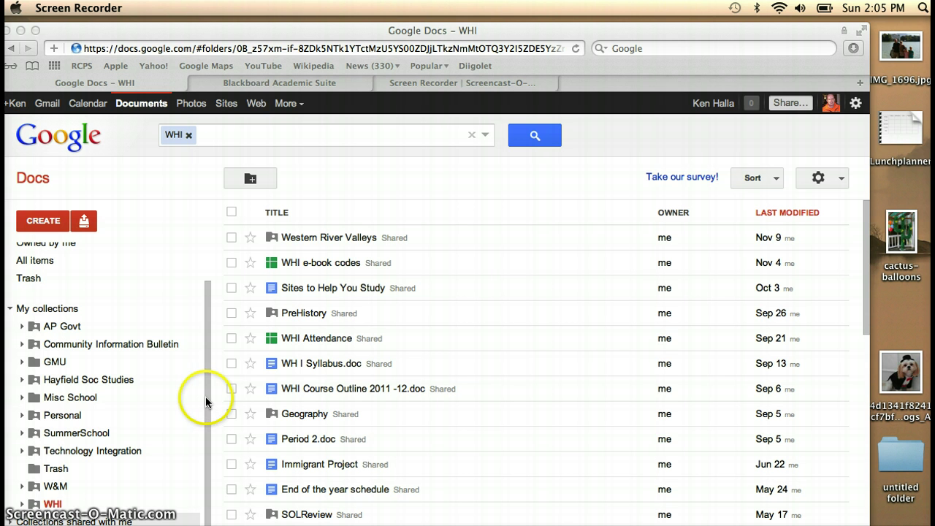
Go through WHI > Western River Valleys > Egypt in the sidebar and open the Pyramids on the Nile worksheet
drag(206, 397, 207, 417)
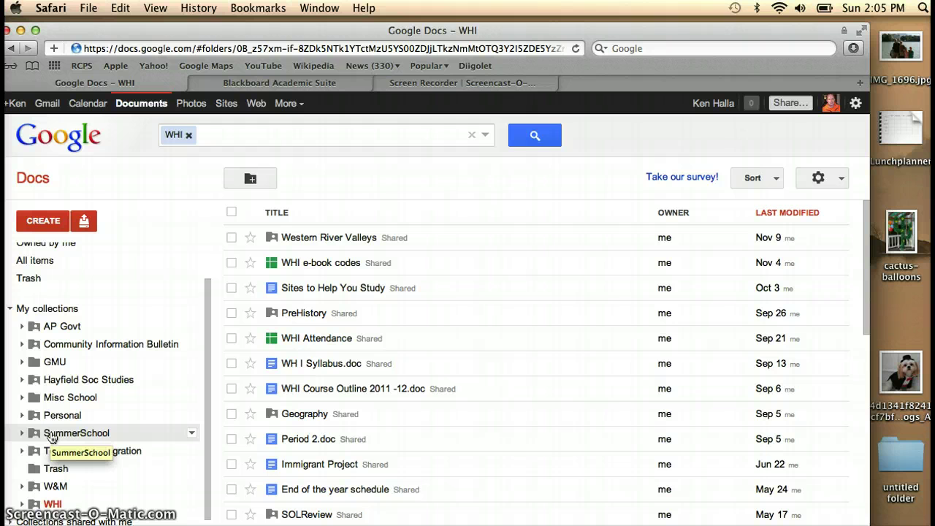
click(54, 329)
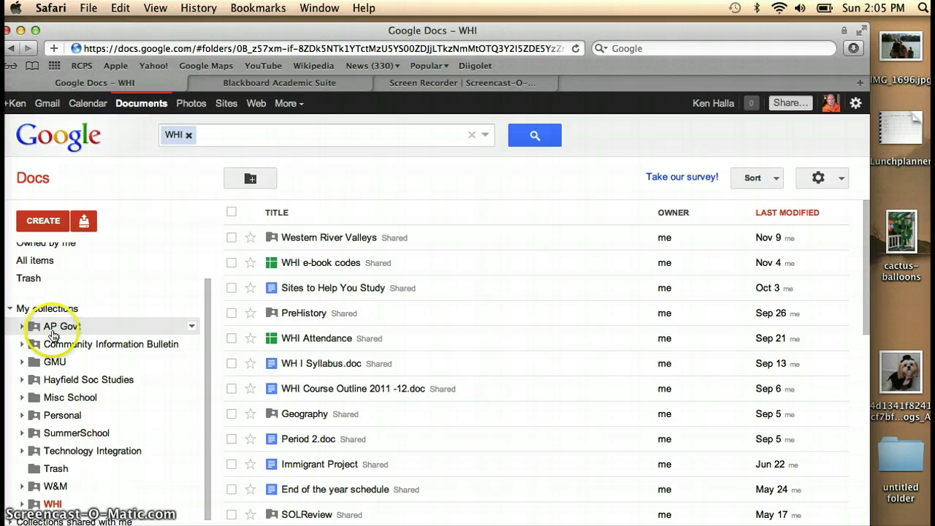
click(21, 504)
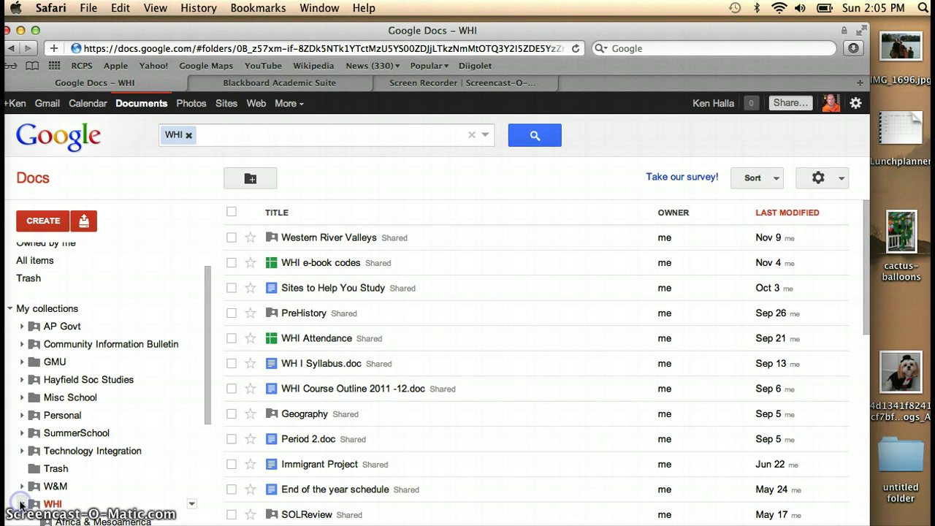
drag(208, 382, 202, 494)
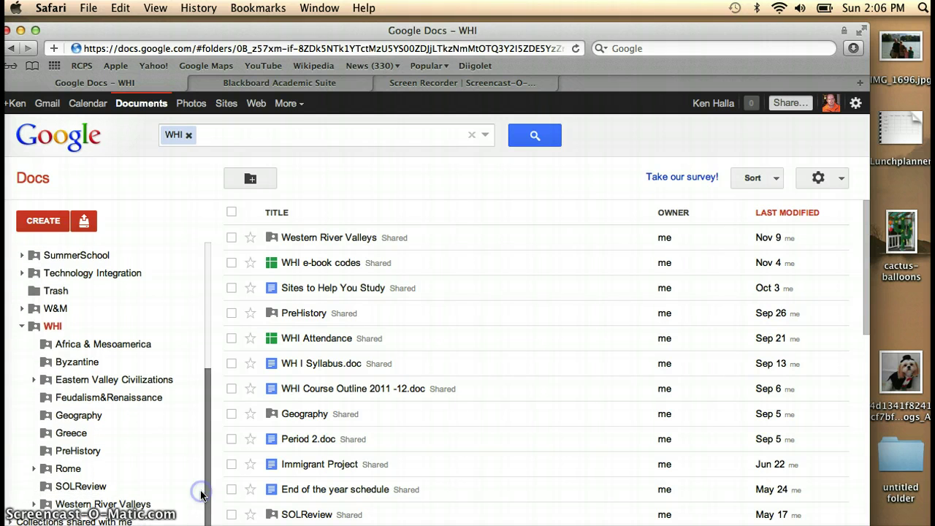
click(34, 504)
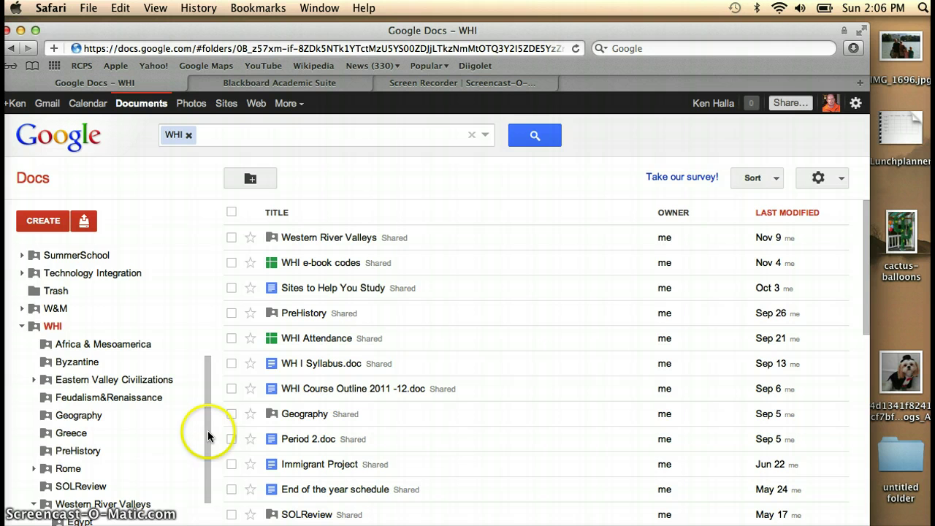
drag(208, 436, 207, 463)
click(81, 468)
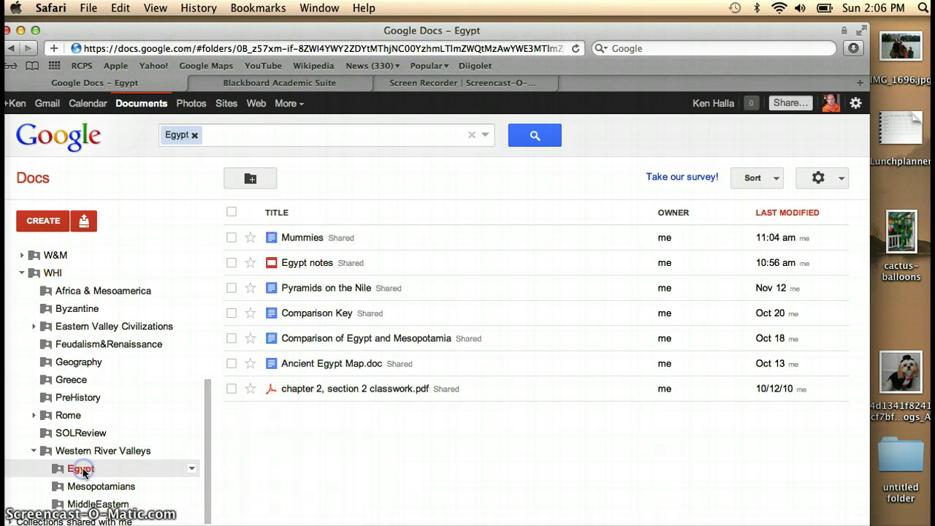
click(314, 288)
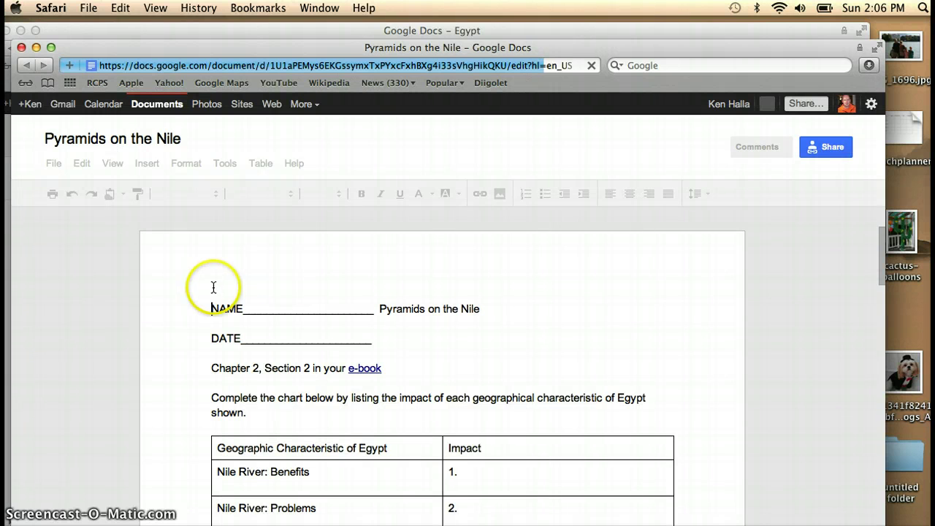
Insert a new line 'This is a test' above NAME and colour it red
key(Return)
click(230, 268)
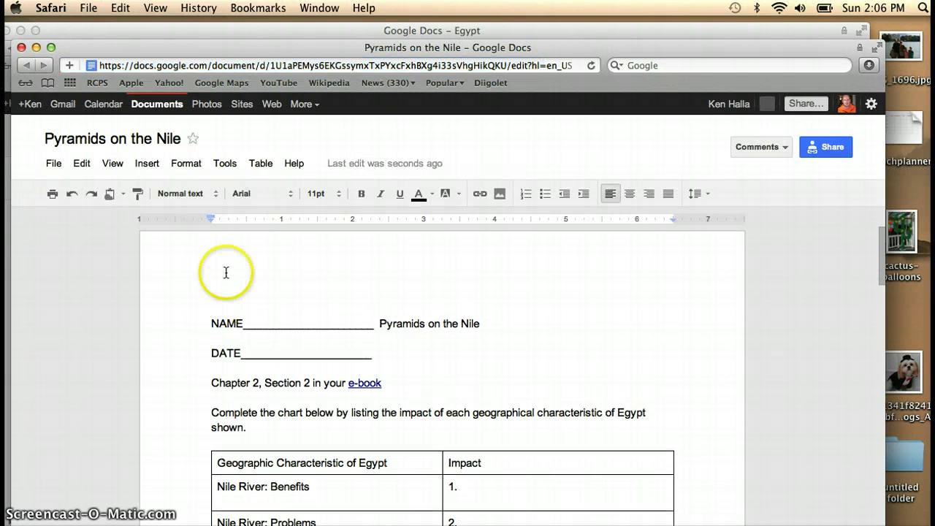
text(This is a test)
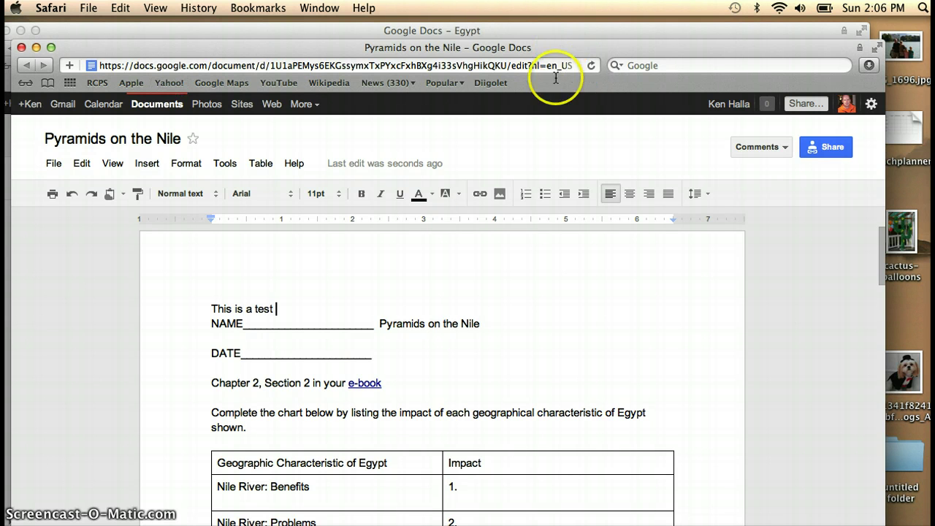
drag(277, 307, 195, 308)
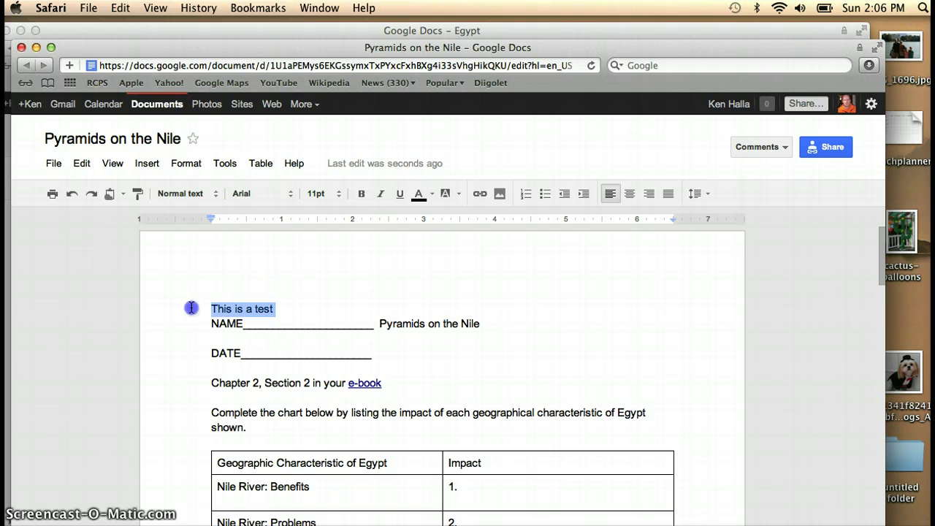
click(422, 196)
click(437, 241)
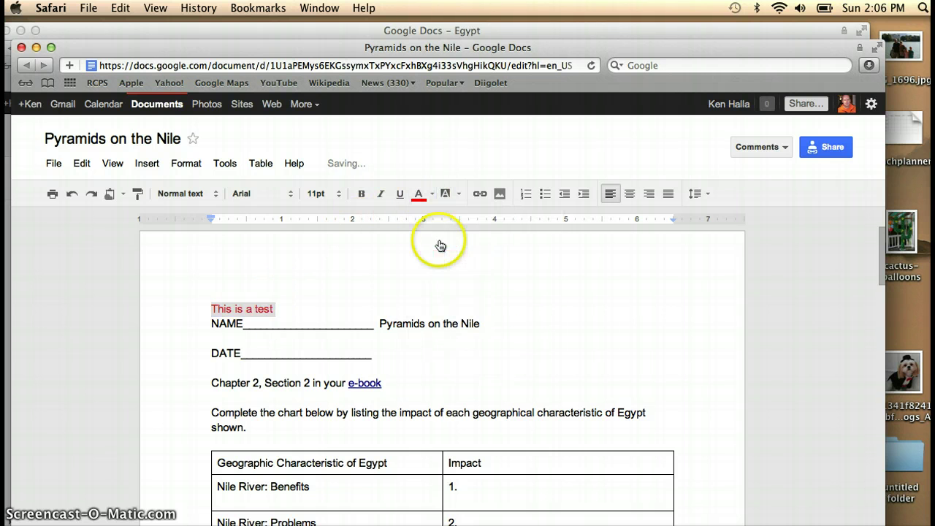
mouse_move(348, 170)
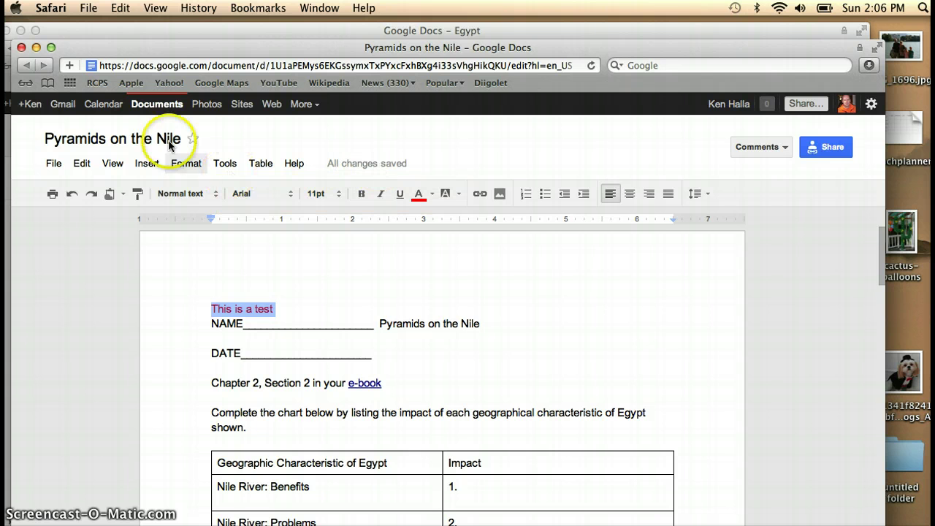
Close the Doc and follow Blackboard's Pyramids Worksheet link to the edited document
click(22, 48)
click(271, 82)
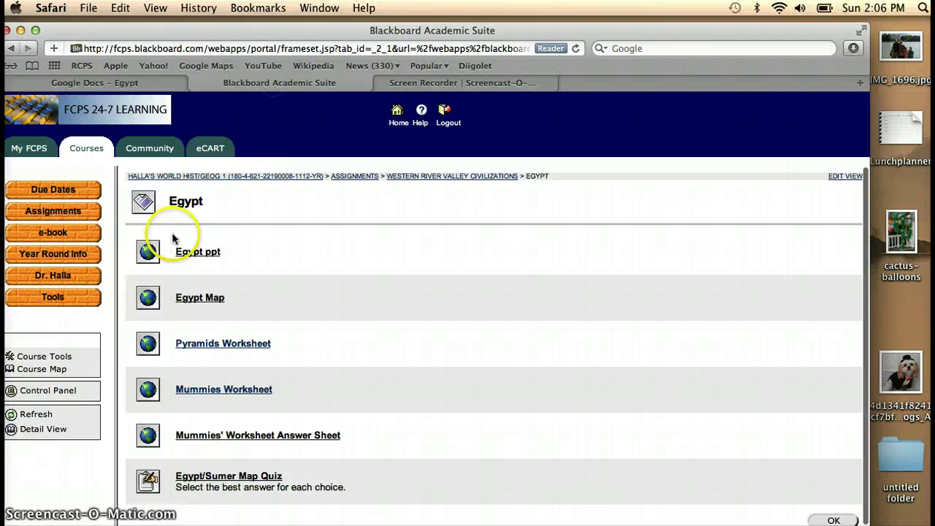
click(248, 343)
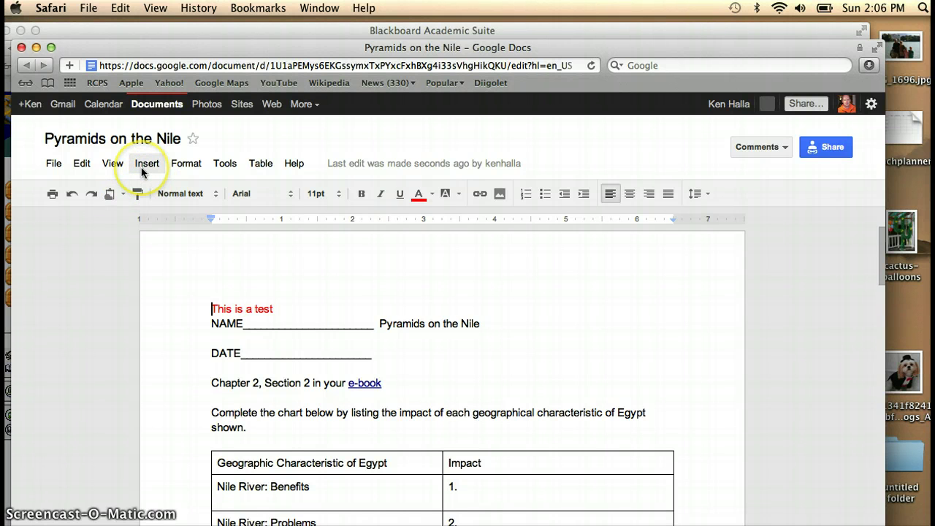
click(51, 165)
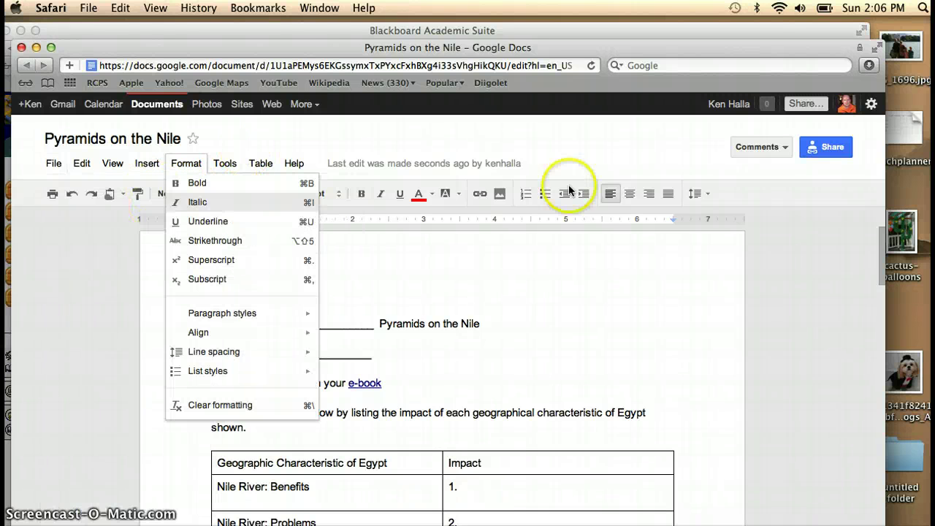
click(807, 155)
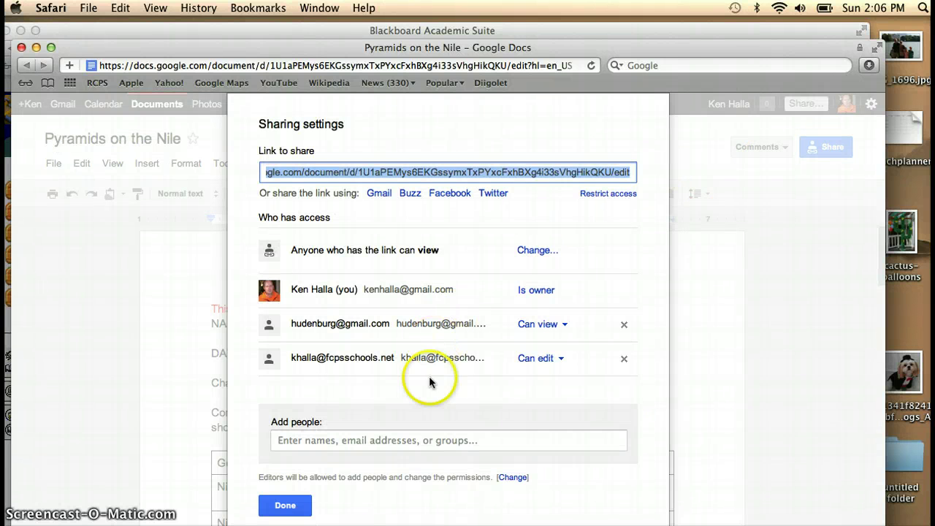
click(417, 438)
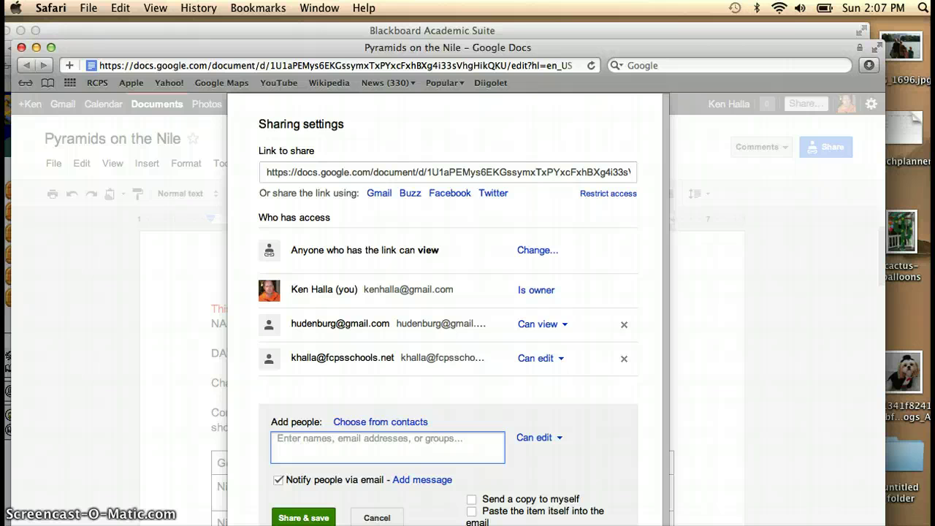
click(377, 518)
click(377, 518)
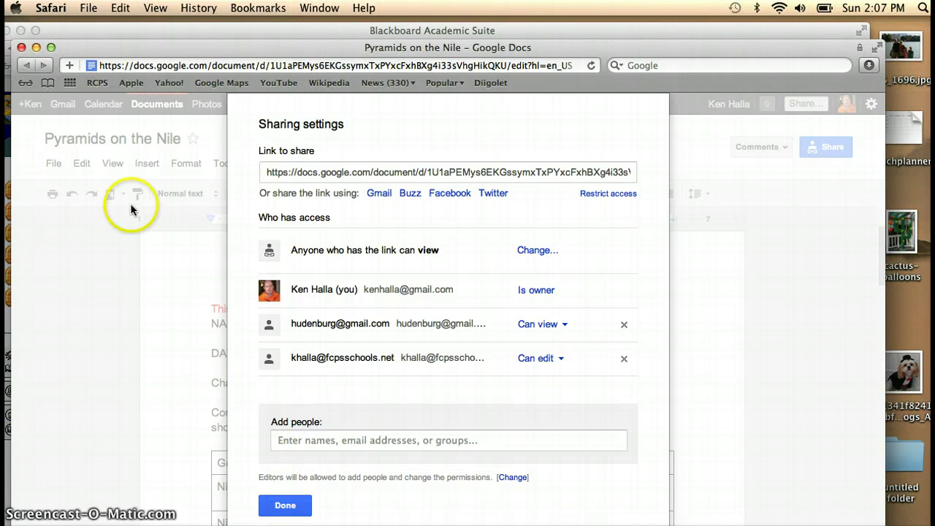
click(285, 503)
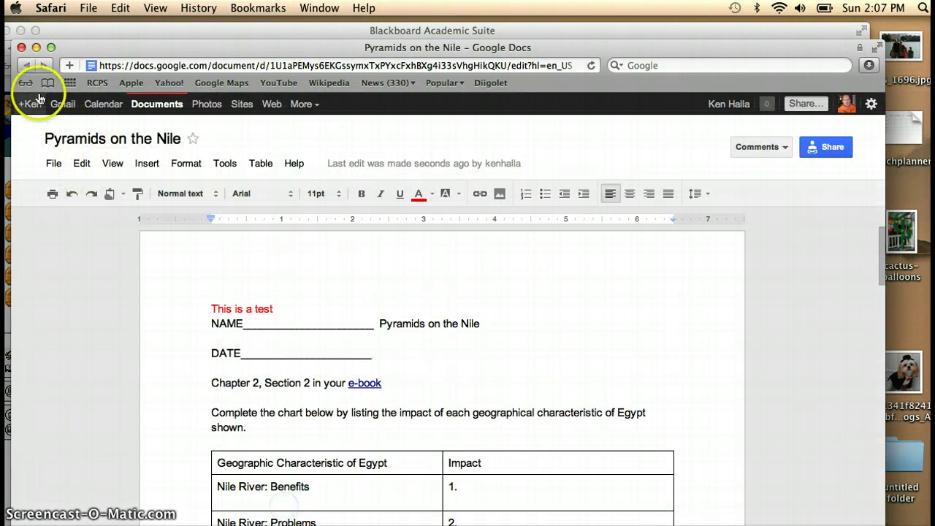
In Blackboard, start an Assignments external link set to open in a new window
click(21, 49)
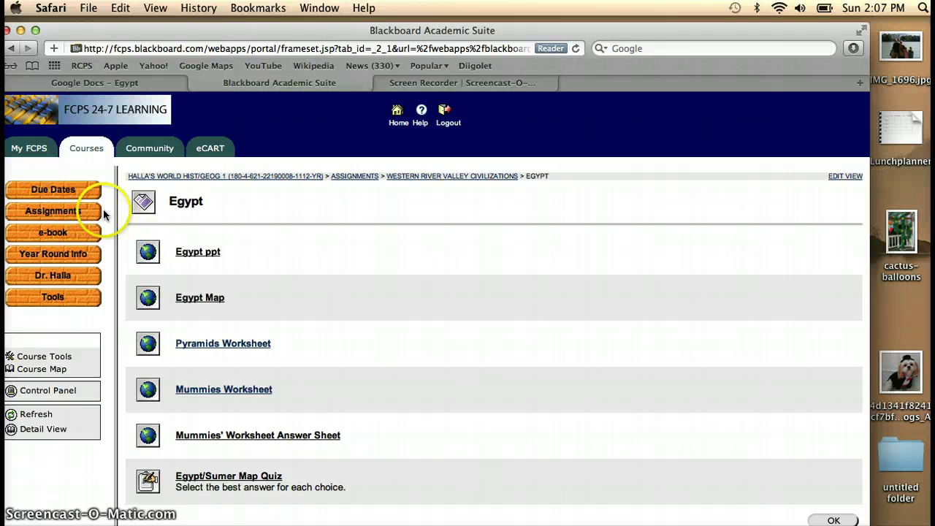
click(41, 393)
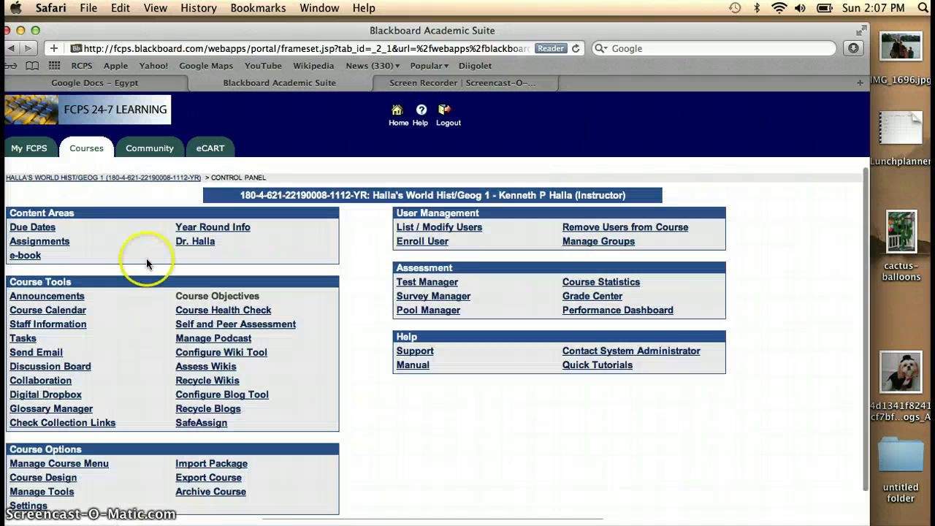
click(63, 244)
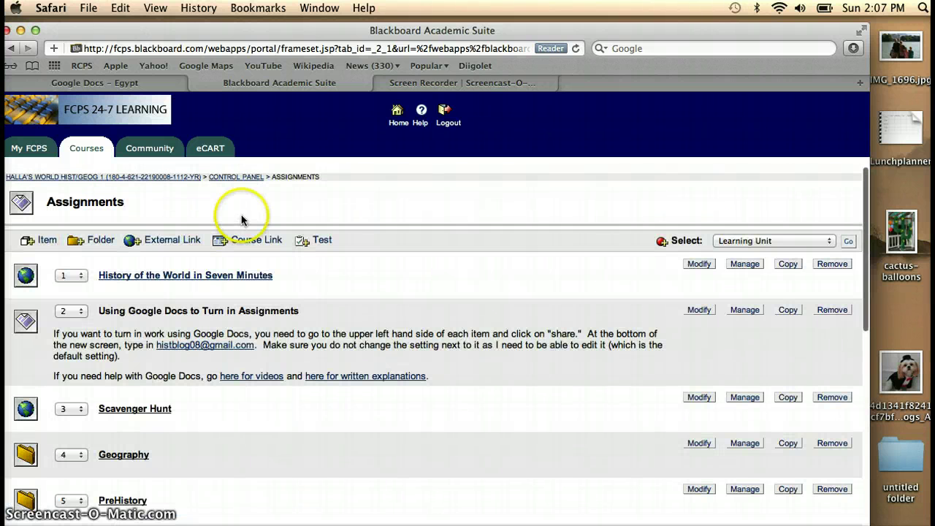
click(183, 242)
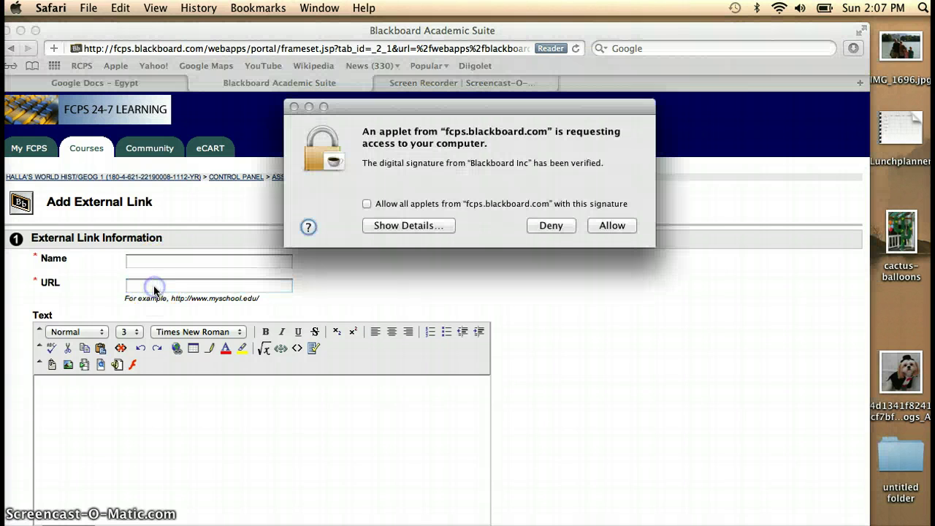
click(600, 226)
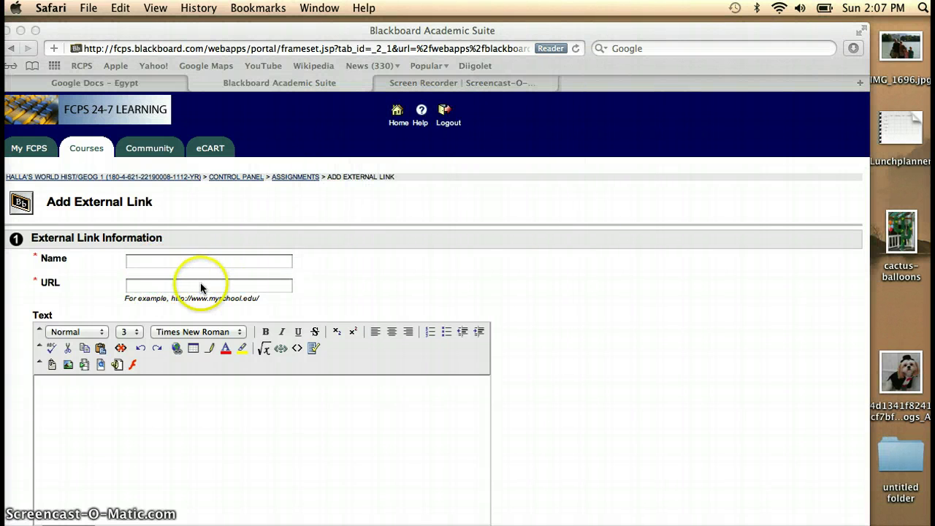
scroll(529, 296, down, 5)
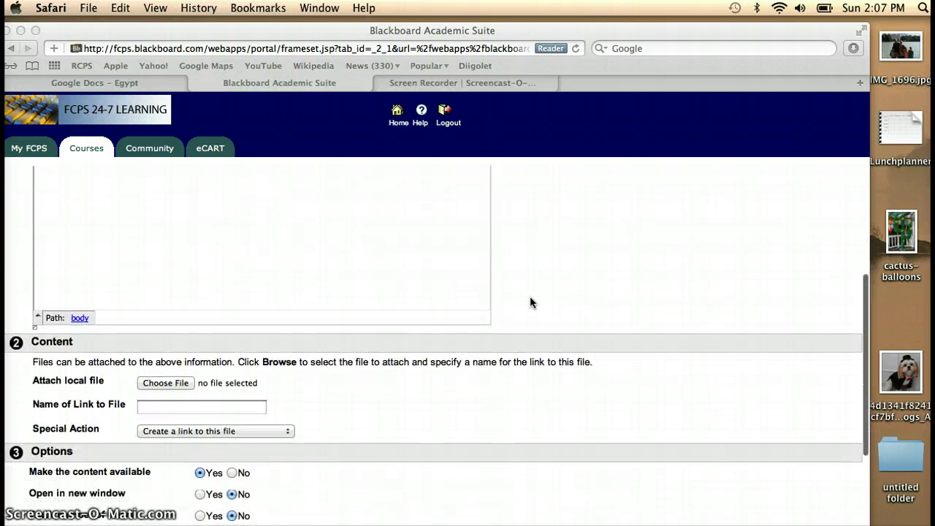
click(200, 495)
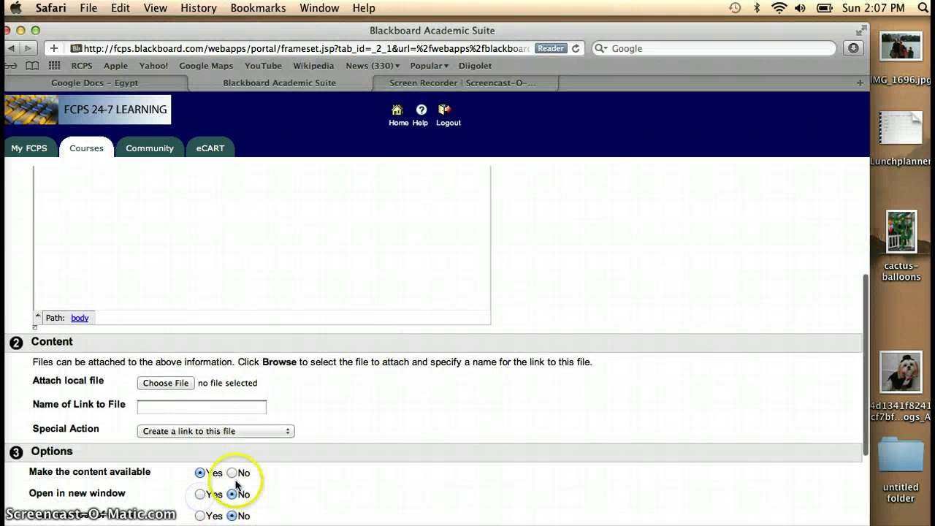
click(200, 495)
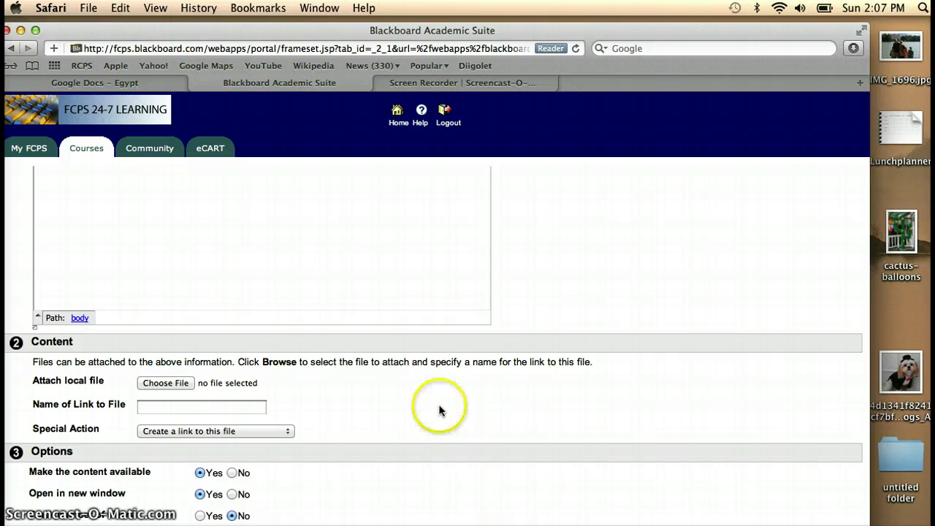
Back in Google Docs, open the WHI collection and show the list of new items
click(156, 82)
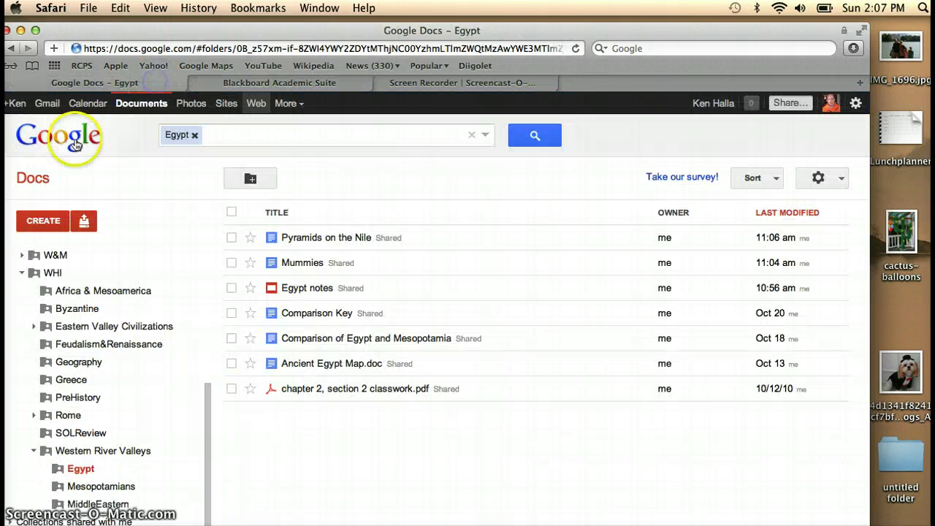
click(19, 273)
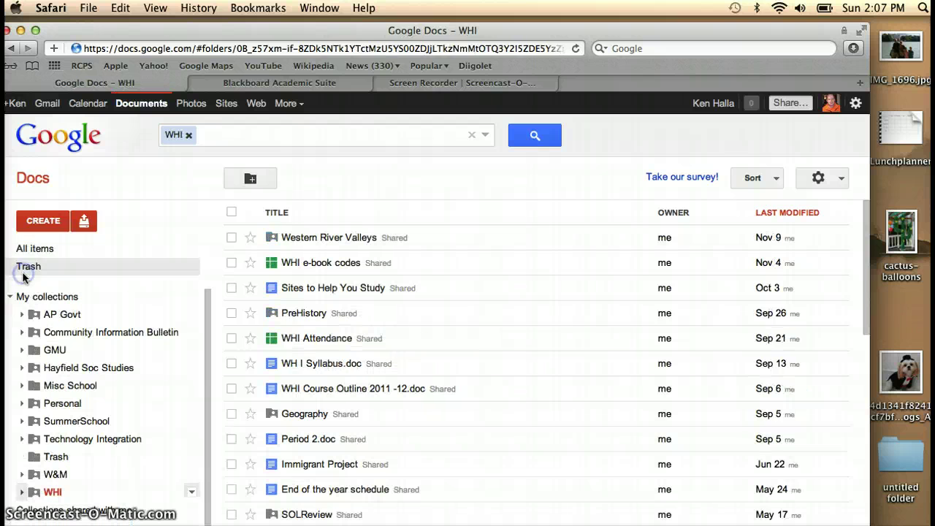
click(38, 220)
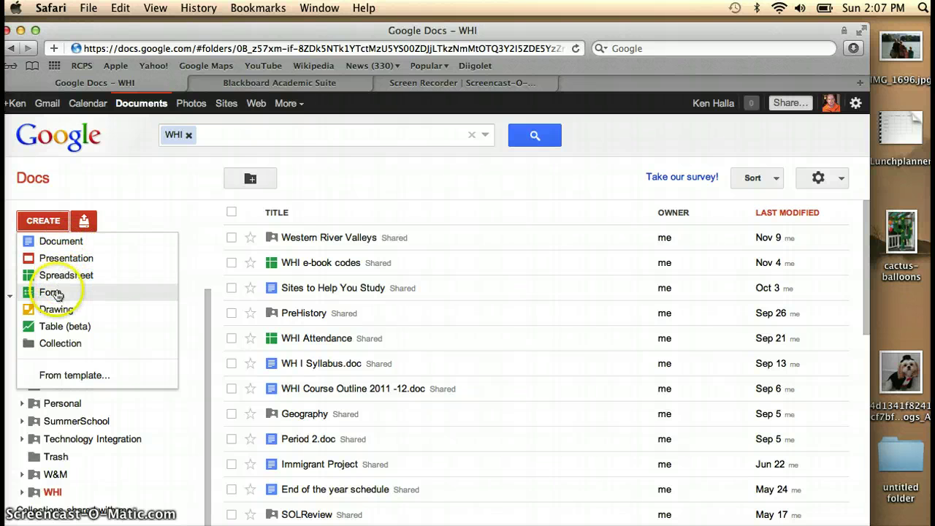
Dismiss the create menu and open Hayfield Soc Studies from the AP Govt collection's menu
click(140, 218)
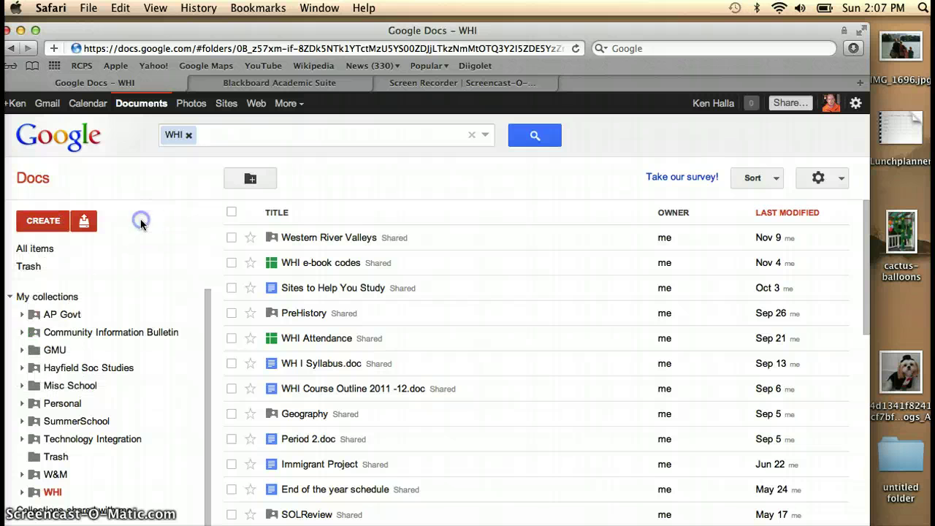
click(62, 314)
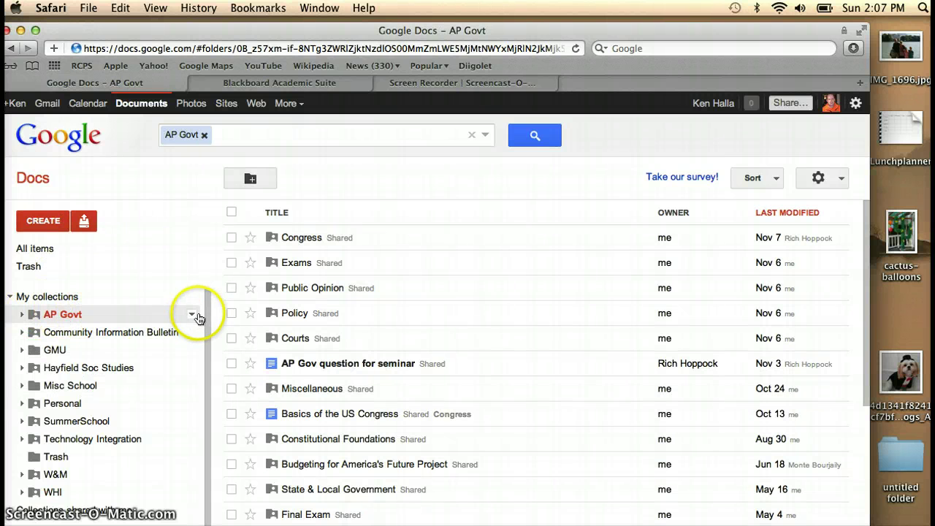
scroll(186, 321, up, 1)
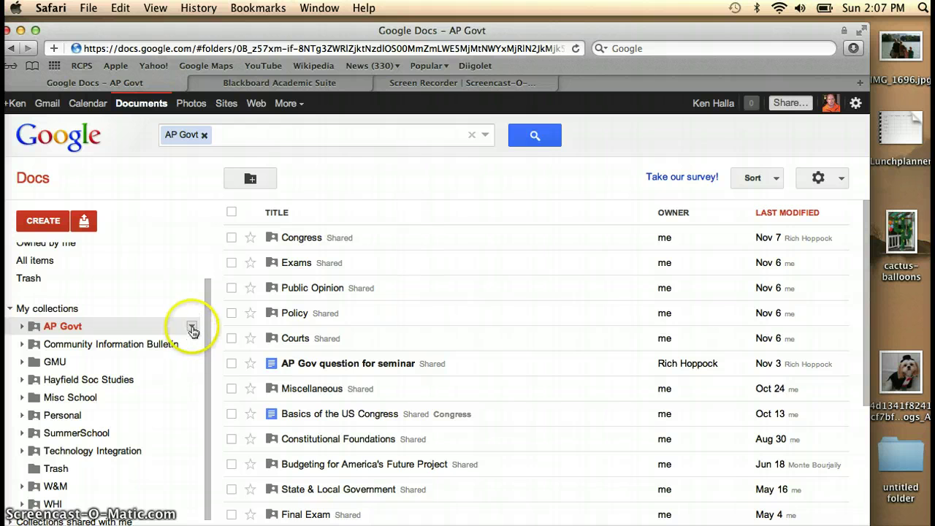
click(191, 328)
mouse_move(229, 305)
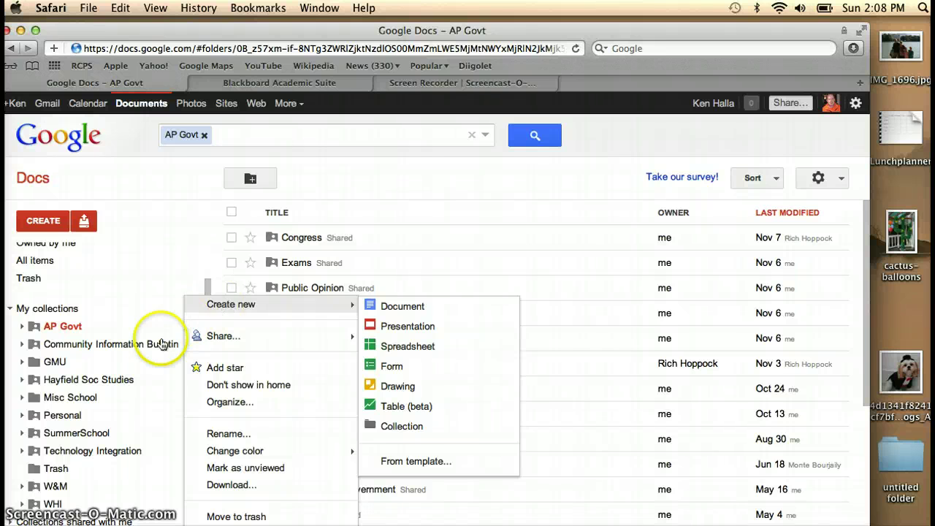
click(133, 379)
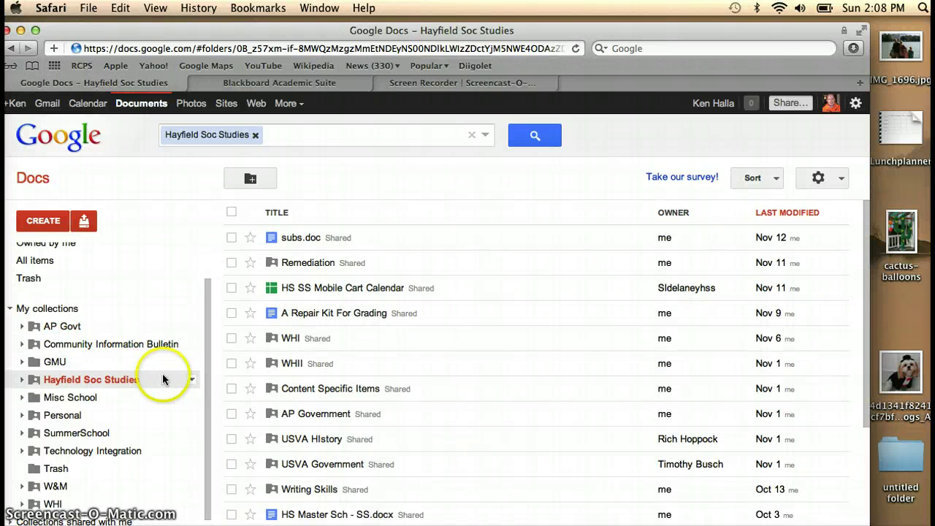
Open WHI under Hayfield Soc Studies, expand WHII, and open its Remediation collection
mouse_move(208, 373)
mouse_down()
mouse_move(208, 351)
mouse_move(207, 372)
mouse_up()
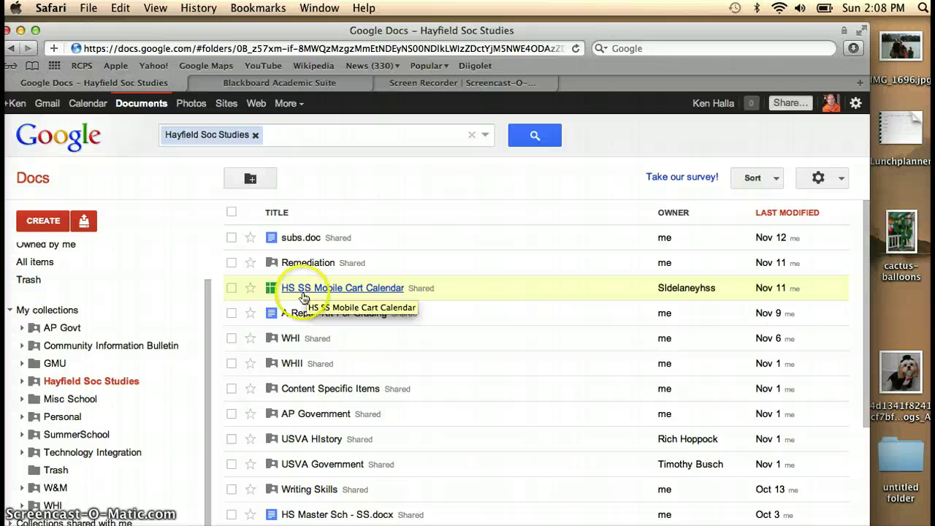
click(285, 339)
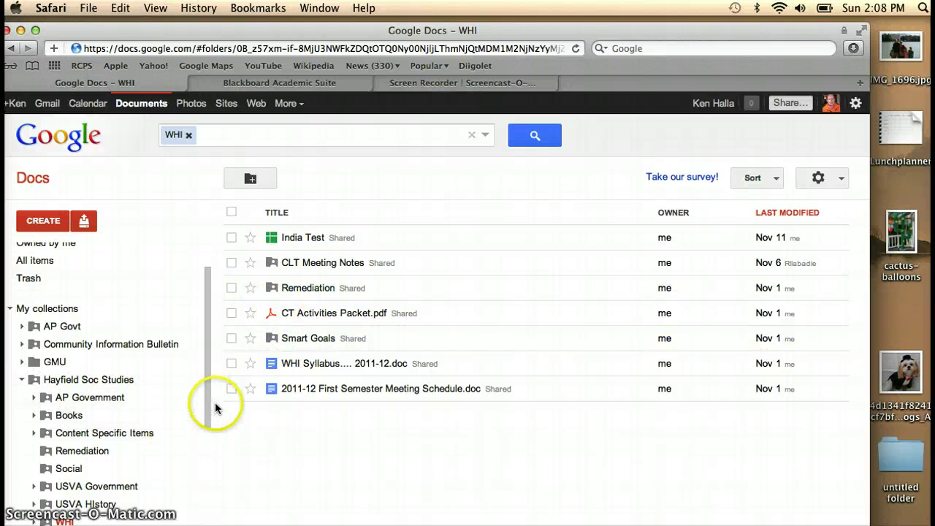
drag(211, 402, 199, 473)
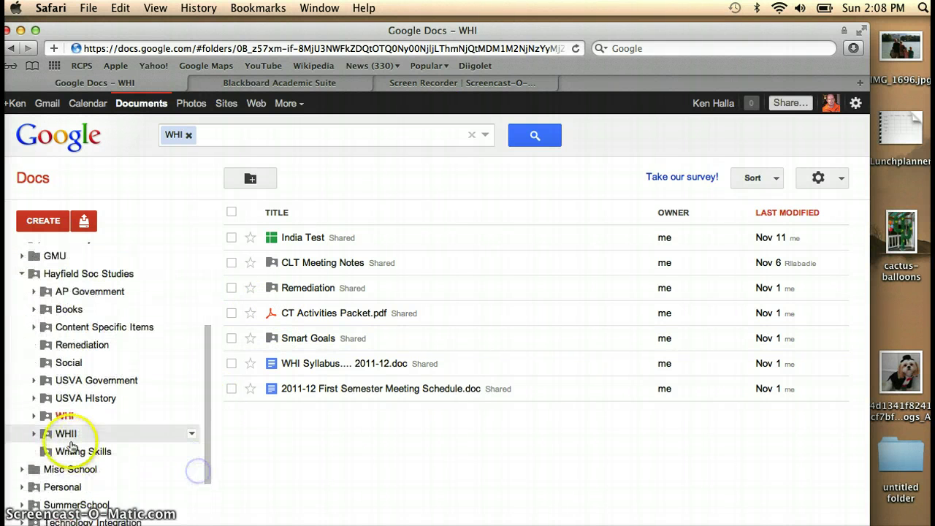
click(33, 433)
click(111, 452)
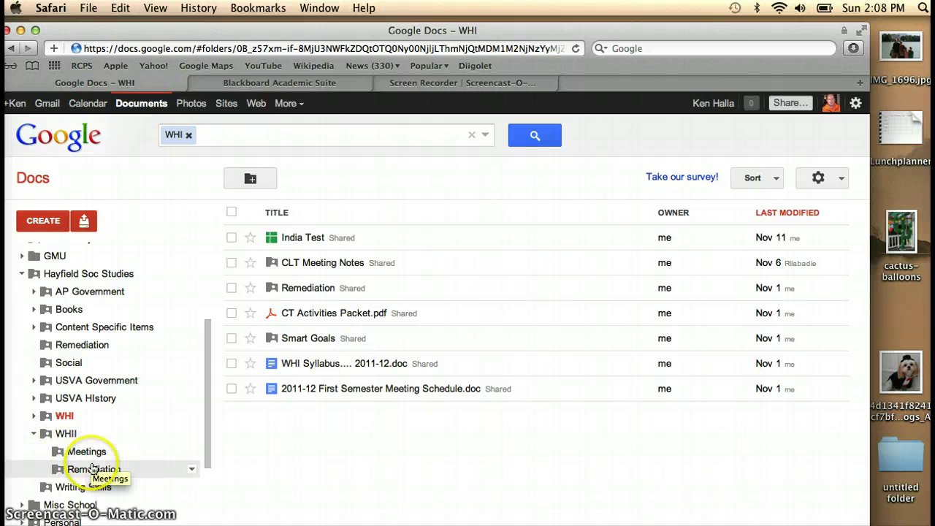
click(92, 469)
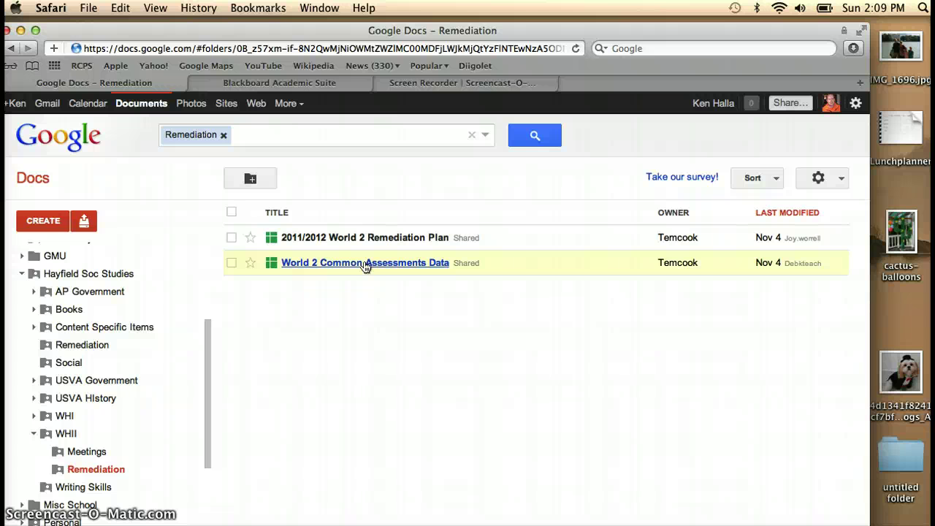
Go through WHI > Western River Valleys > Egypt and open the Egypt notes presentation
click(26, 272)
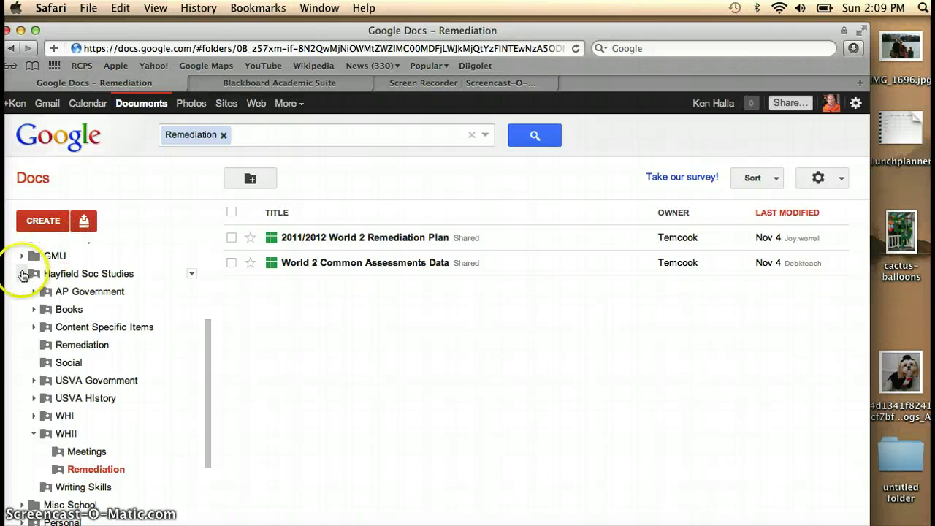
scroll(116, 311, up, 1)
click(208, 371)
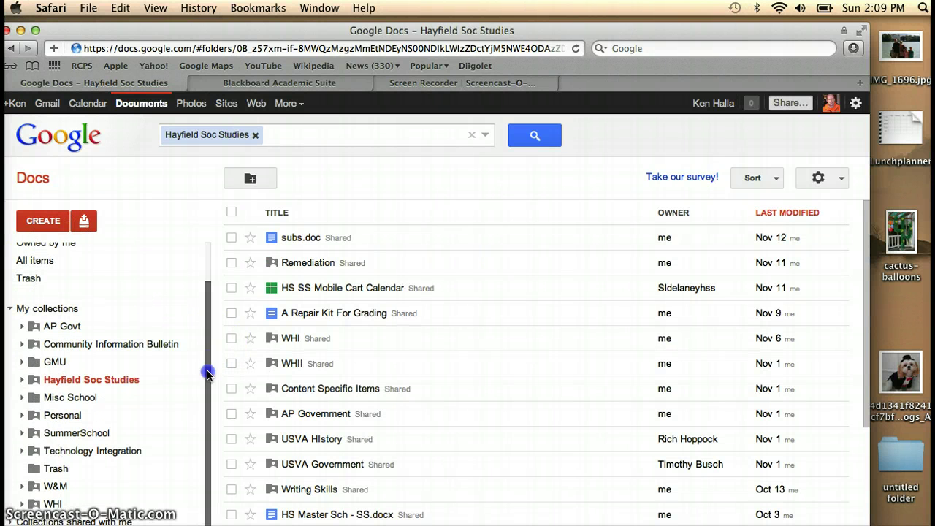
click(21, 503)
drag(209, 396, 209, 520)
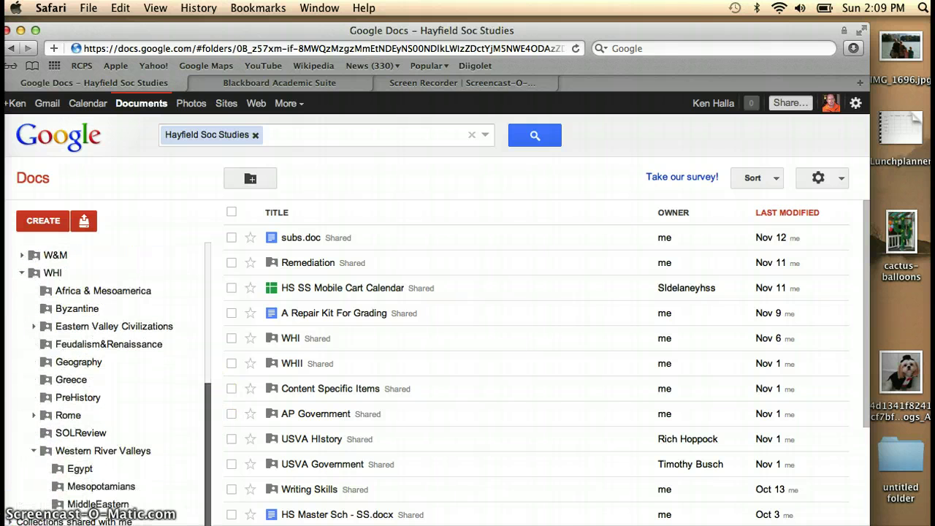
click(80, 468)
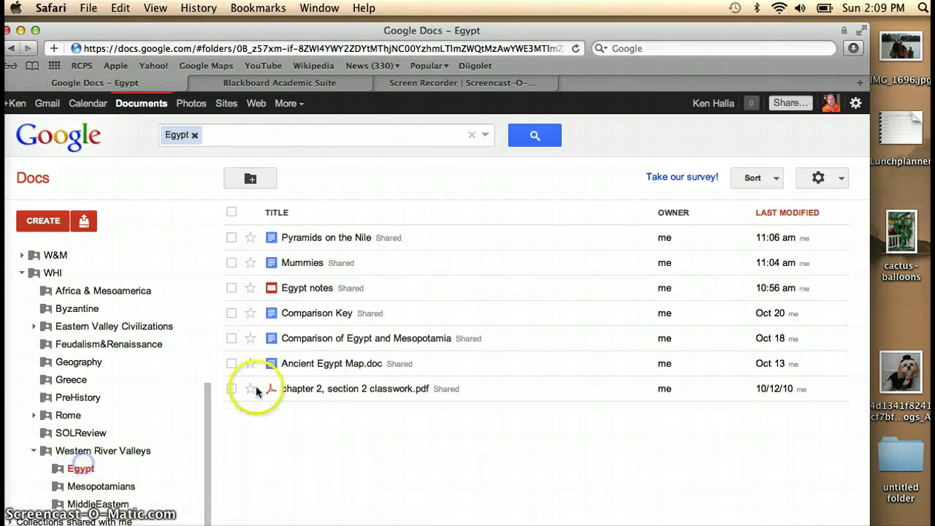
click(323, 289)
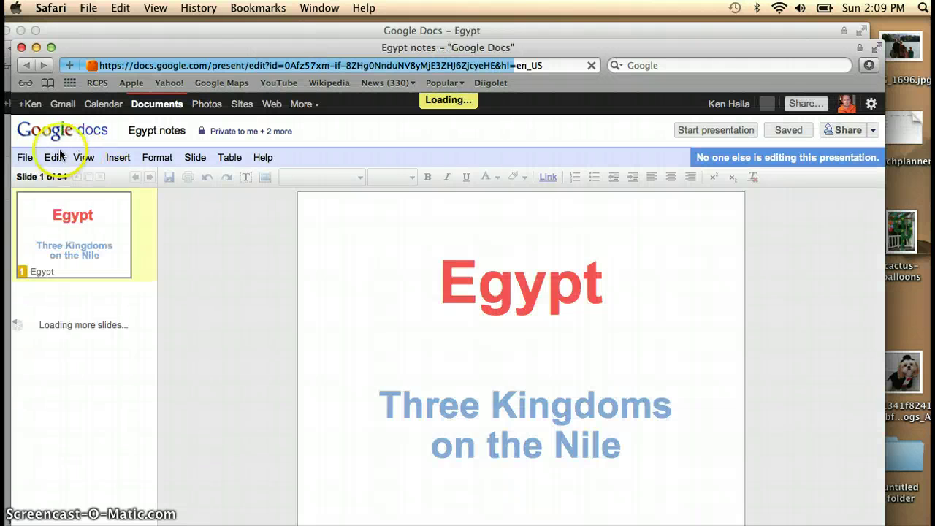
Insert the YouTube video 'Egypt and Israel complete prisoner swap' on slide 1
click(113, 158)
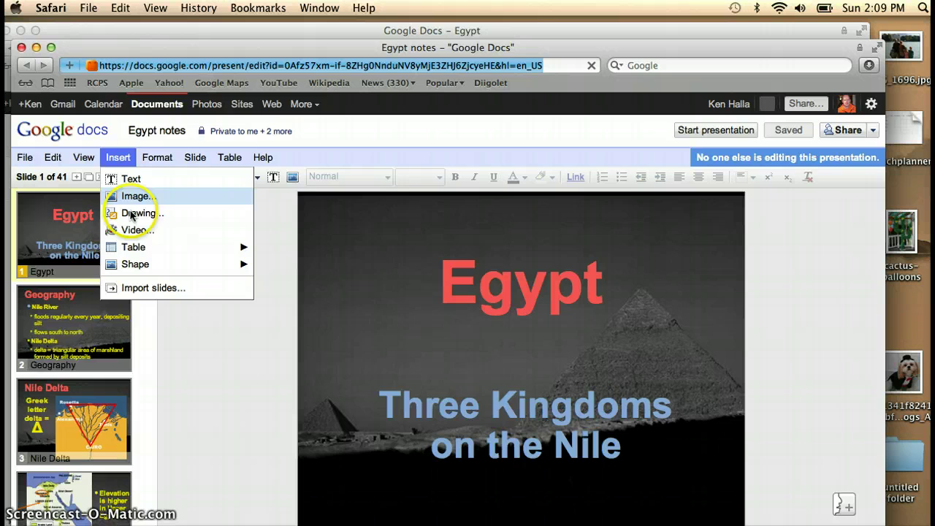
click(127, 231)
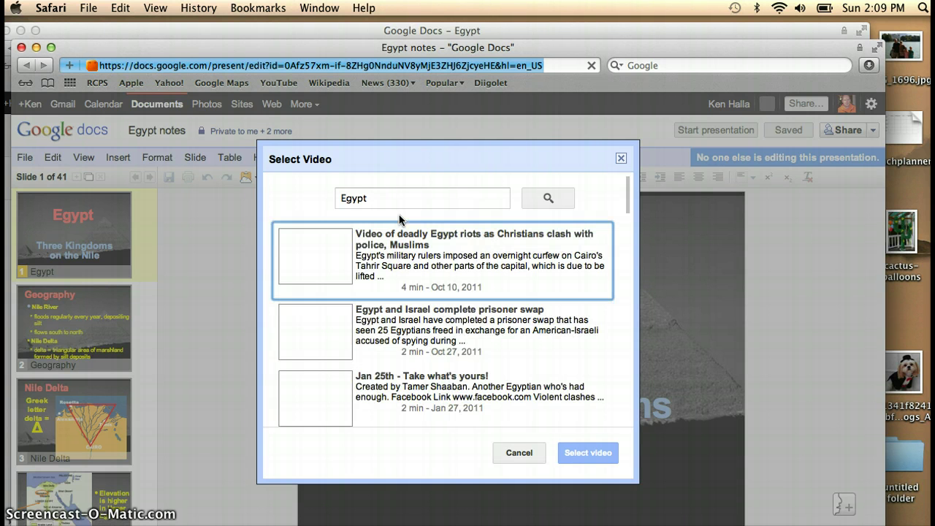
click(349, 324)
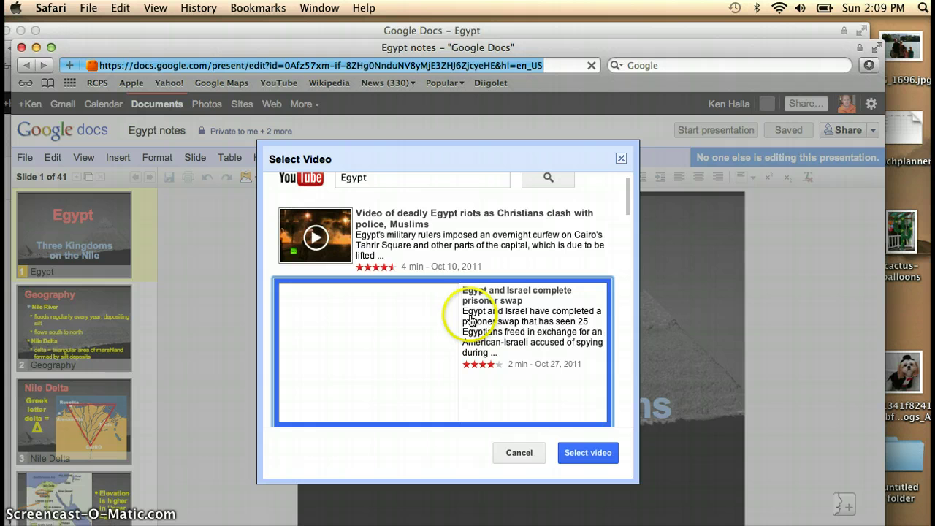
click(588, 453)
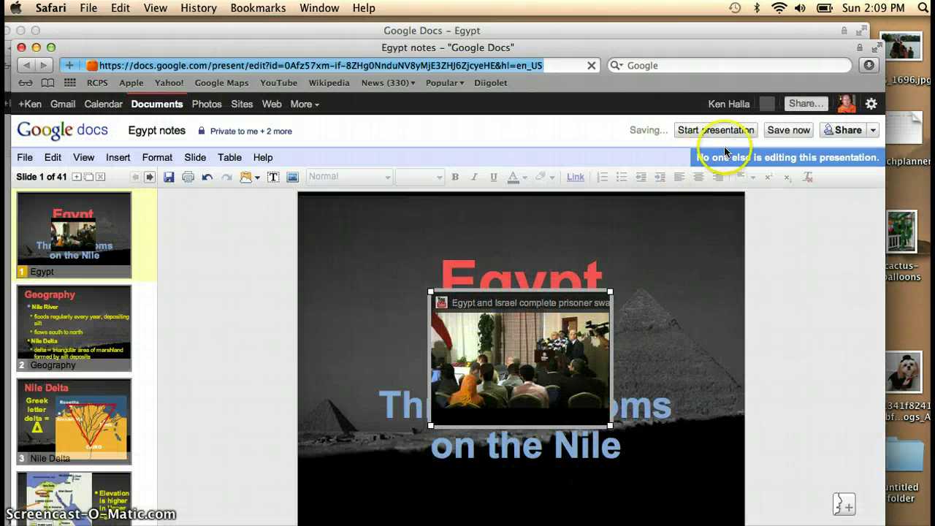
click(785, 131)
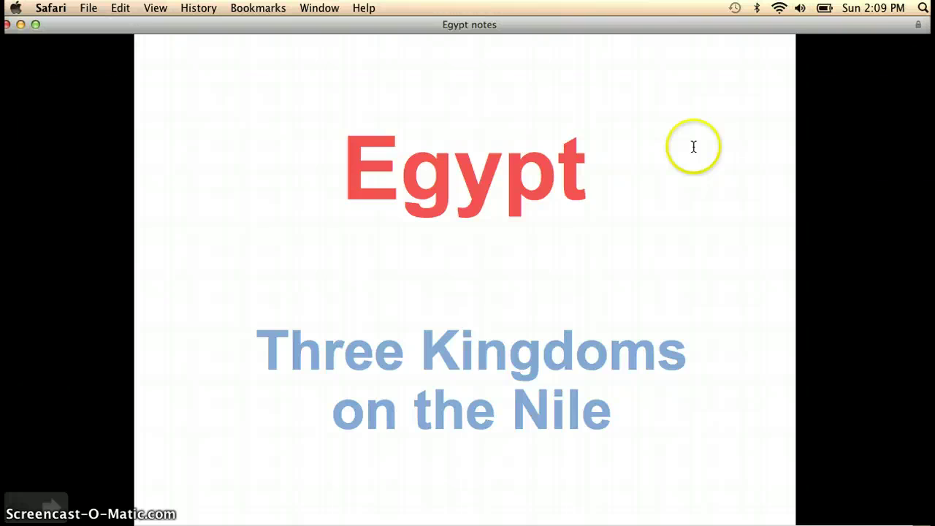
click(495, 276)
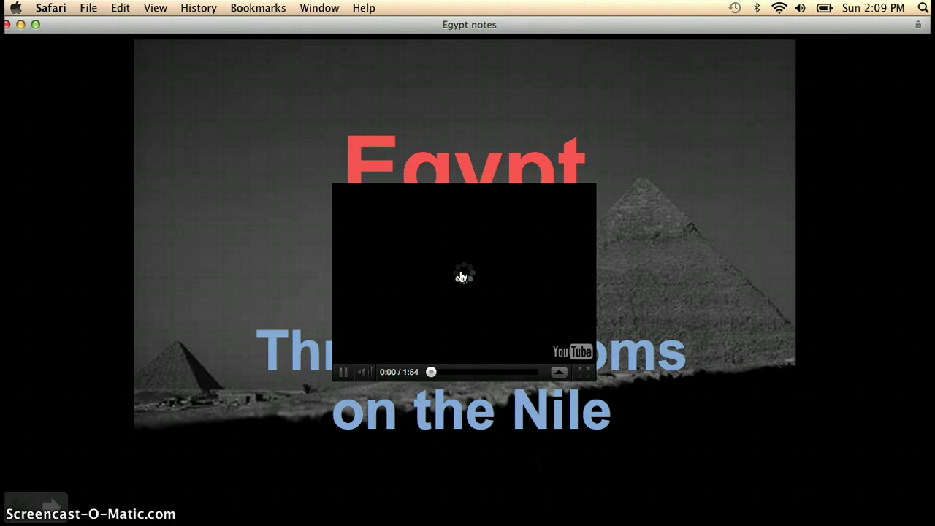
click(387, 265)
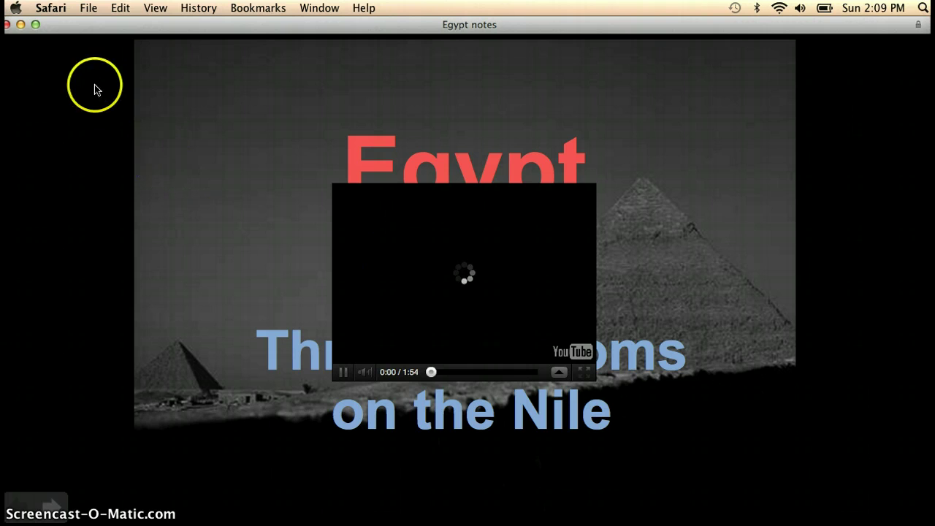
click(7, 25)
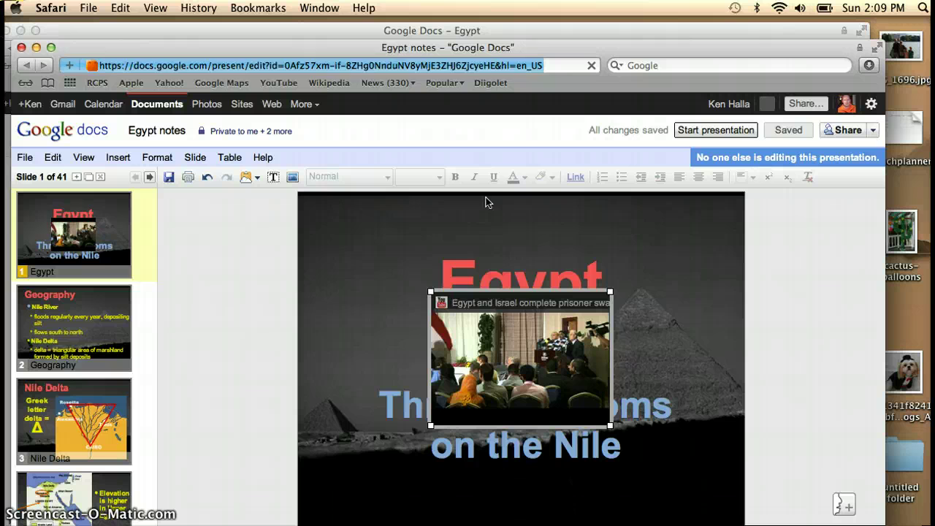
Enlarge the embedded video by dragging its top-left corner, then delete it from the slide
right_click(430, 294)
click(428, 294)
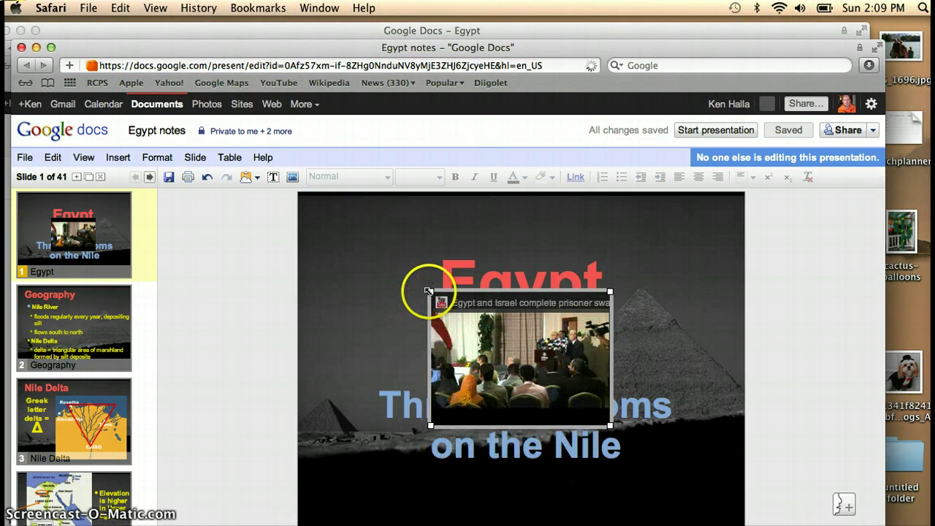
drag(428, 292, 374, 257)
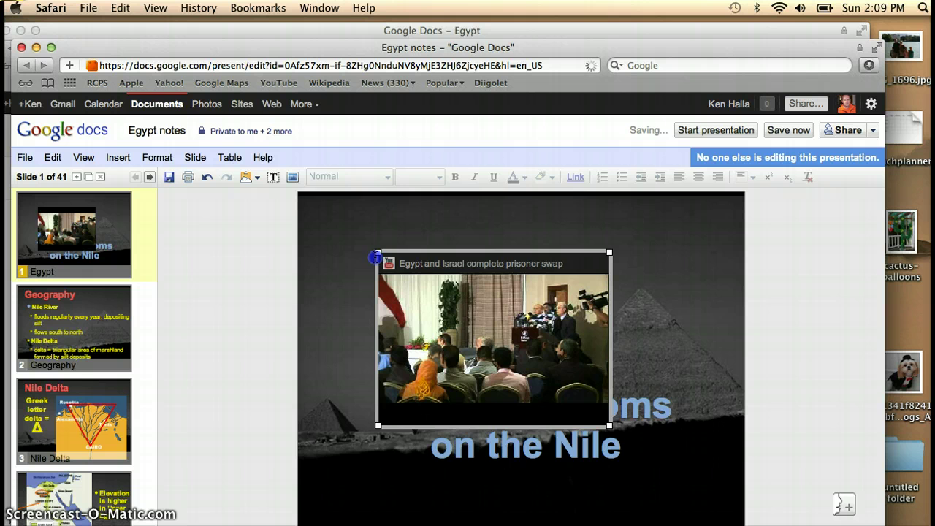
right_click(474, 306)
click(509, 319)
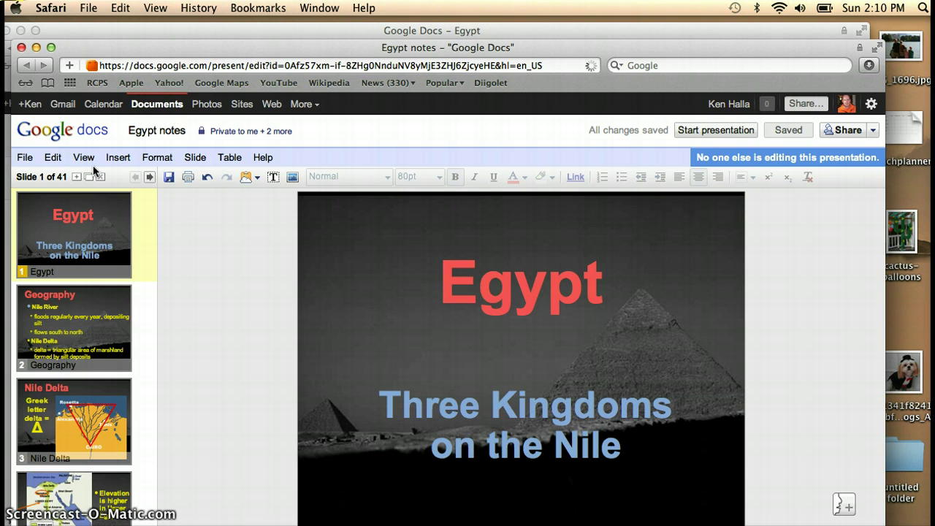
Close the Egypt notes window and scroll the collections sidebar back up
click(22, 48)
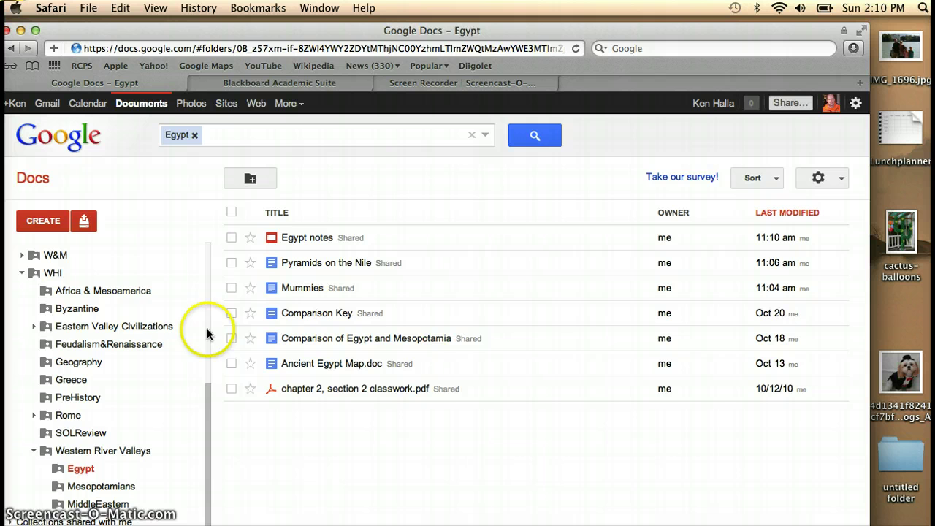
drag(209, 380, 205, 282)
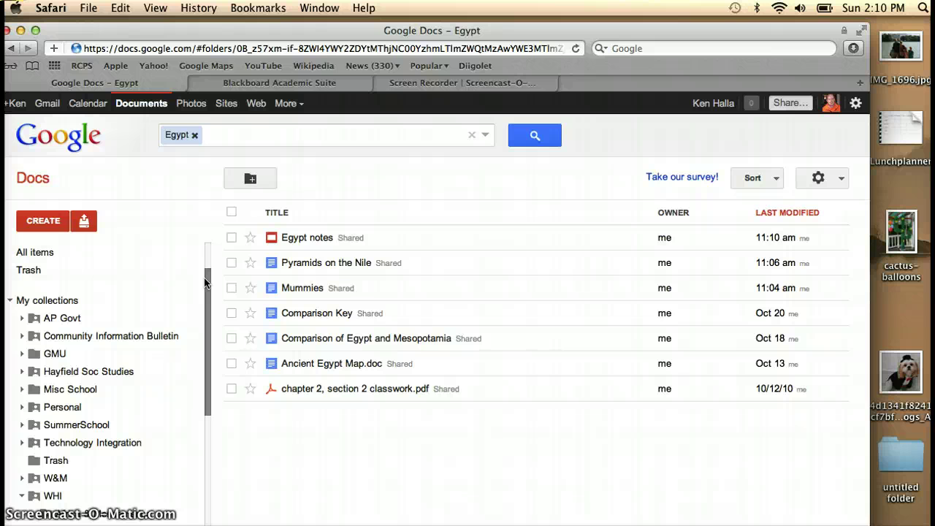
Switch to the Screencast-O-Matic Screen Recorder tab in Safari
click(506, 84)
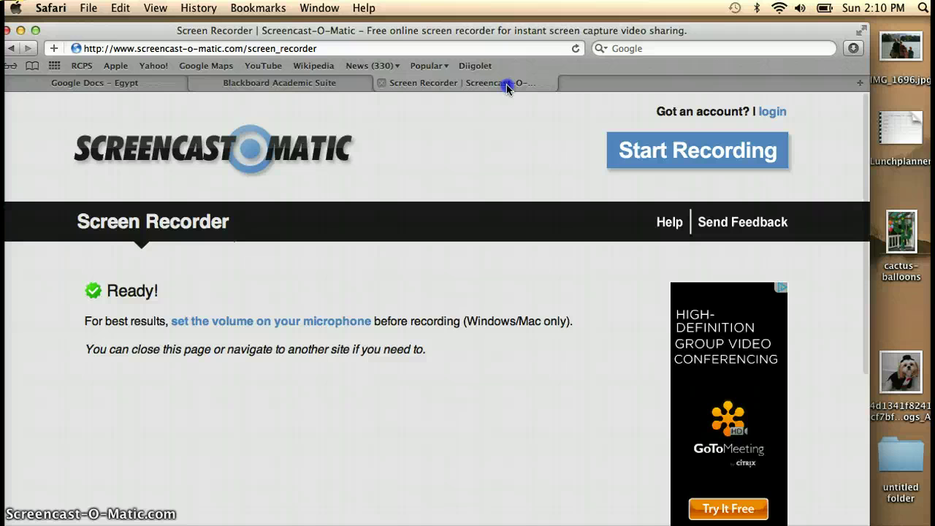